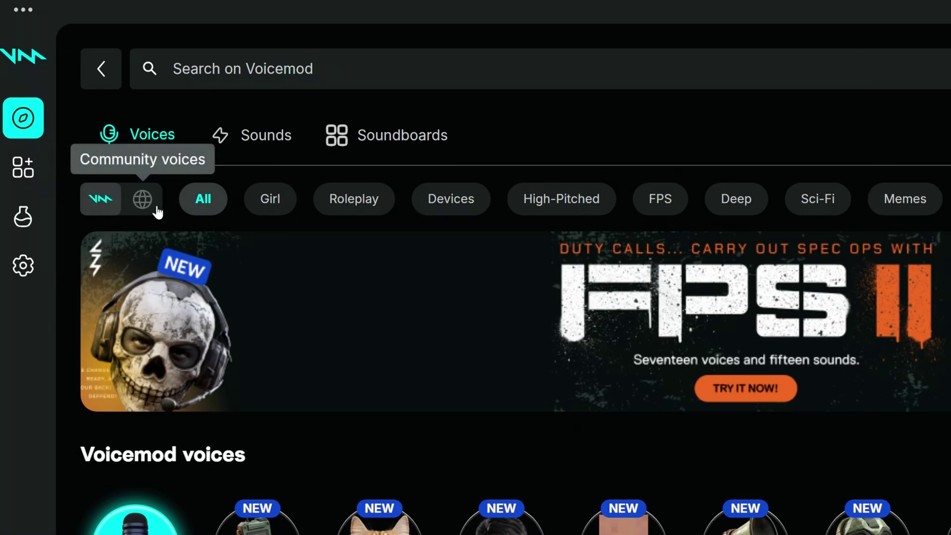
Step: Browse the community voices and preview the Darth Vader and Master Chief voices
click(155, 209)
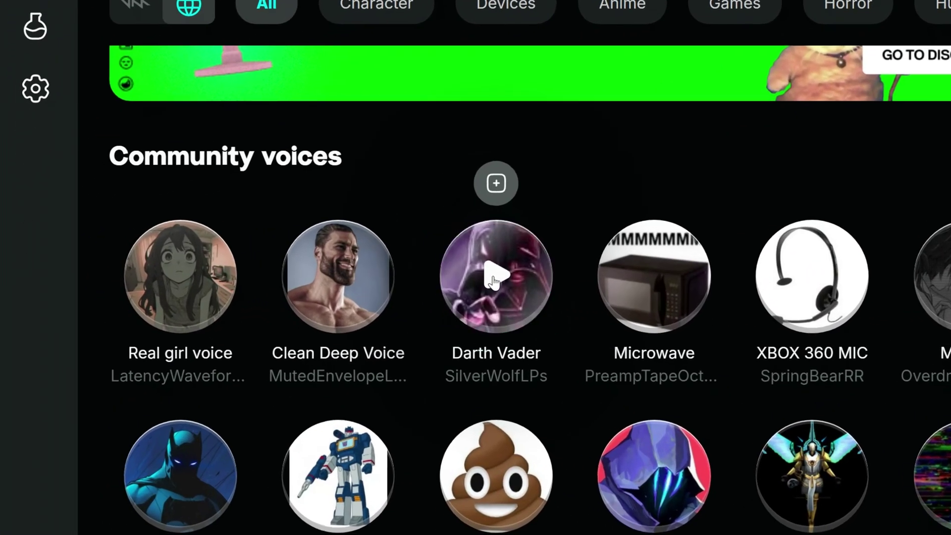
click(291, 273)
scroll(498, 280, down, 4)
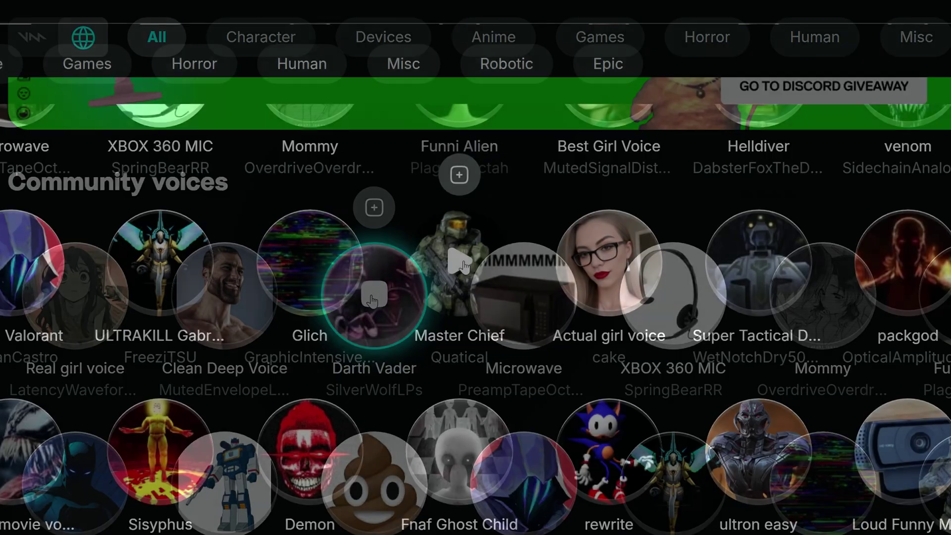
click(464, 268)
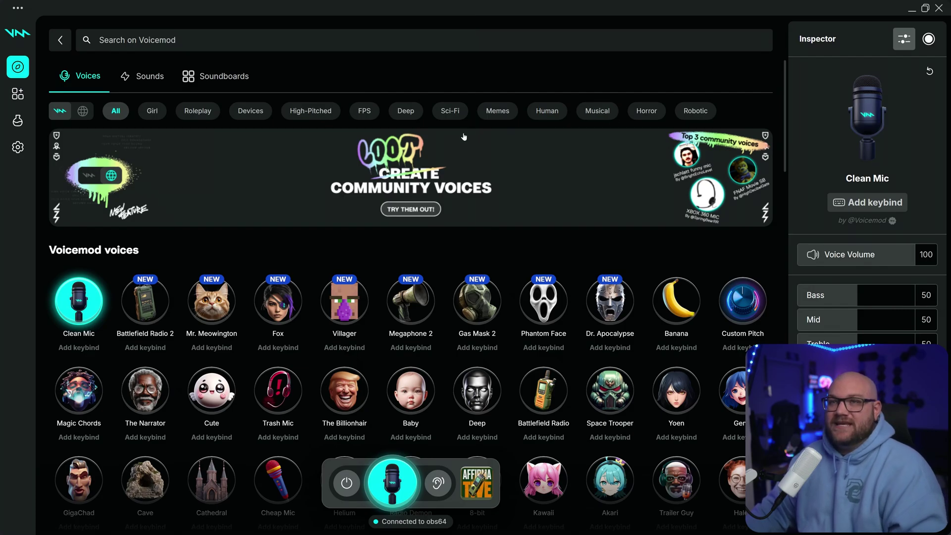
Step: Browse the sound library's Voicemod category, looking through its whole list of sounds
click(129, 76)
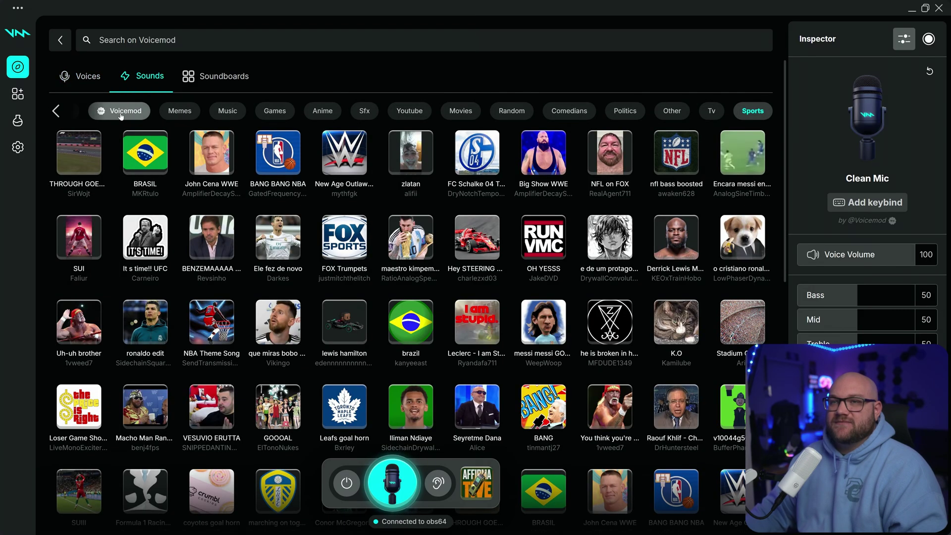
click(121, 110)
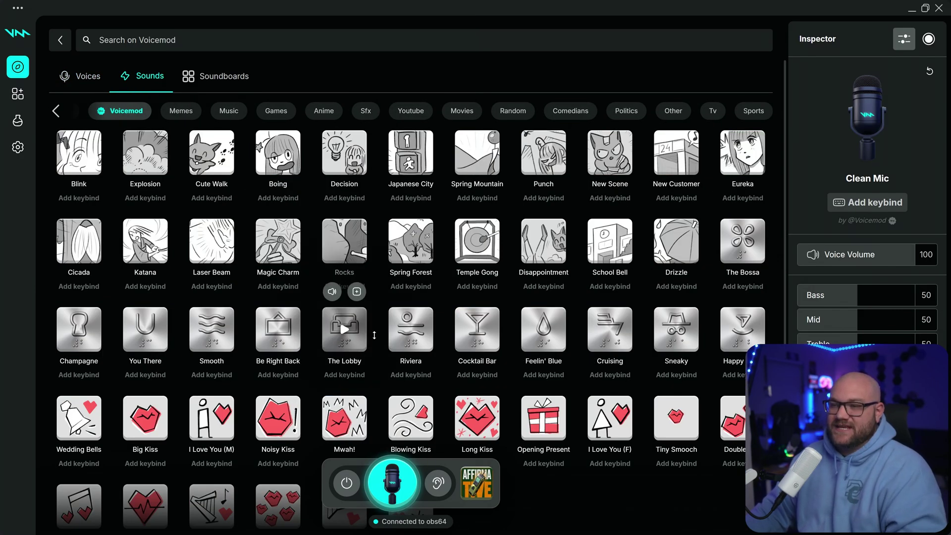
scroll(373, 336, down, 12)
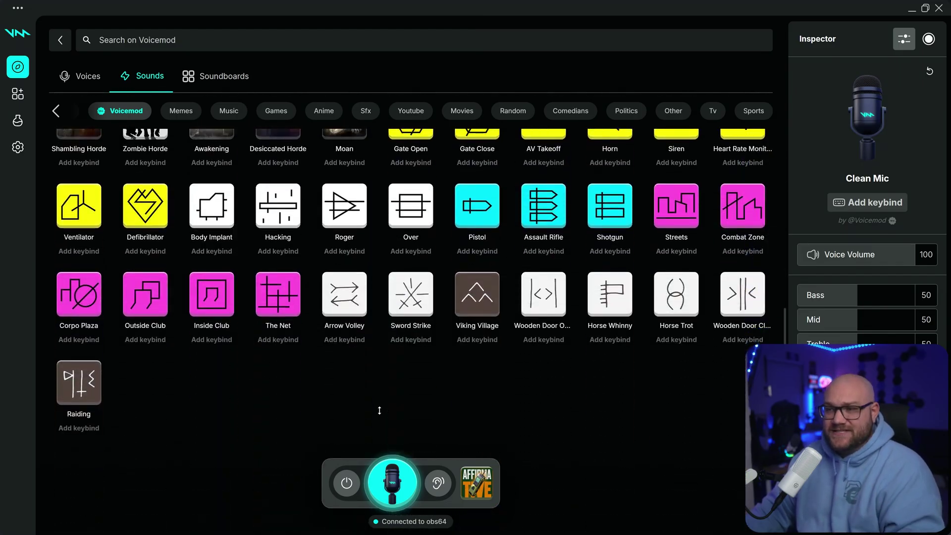
scroll(379, 410, down, 12)
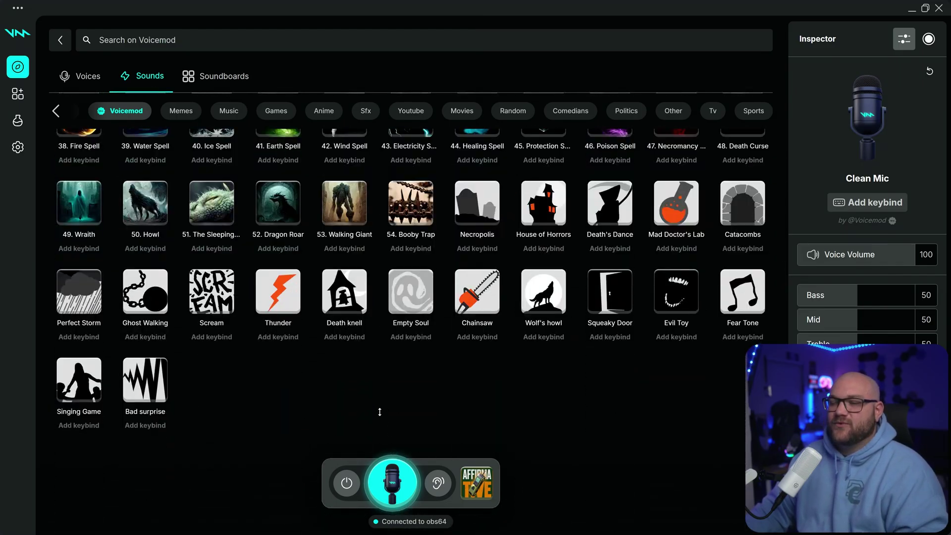
scroll(379, 411, down, 12)
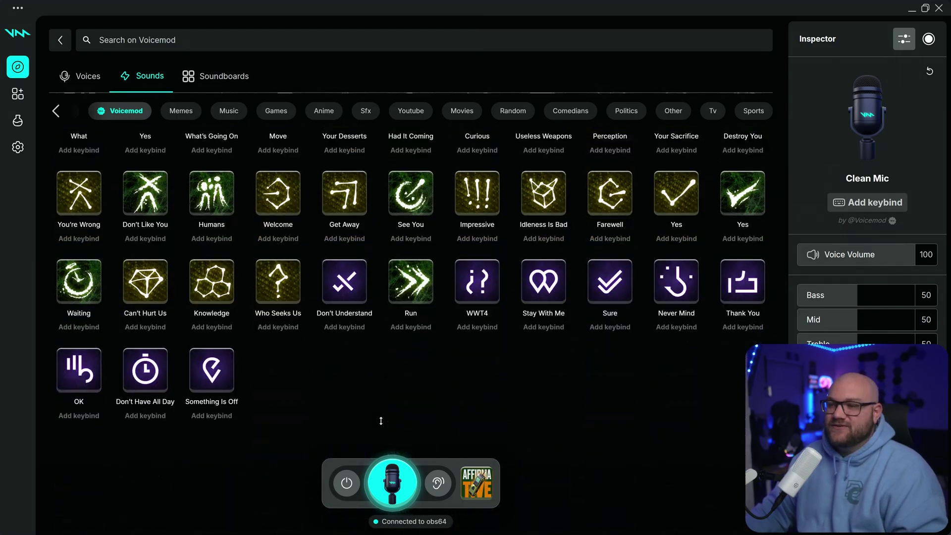
scroll(381, 420, down, 12)
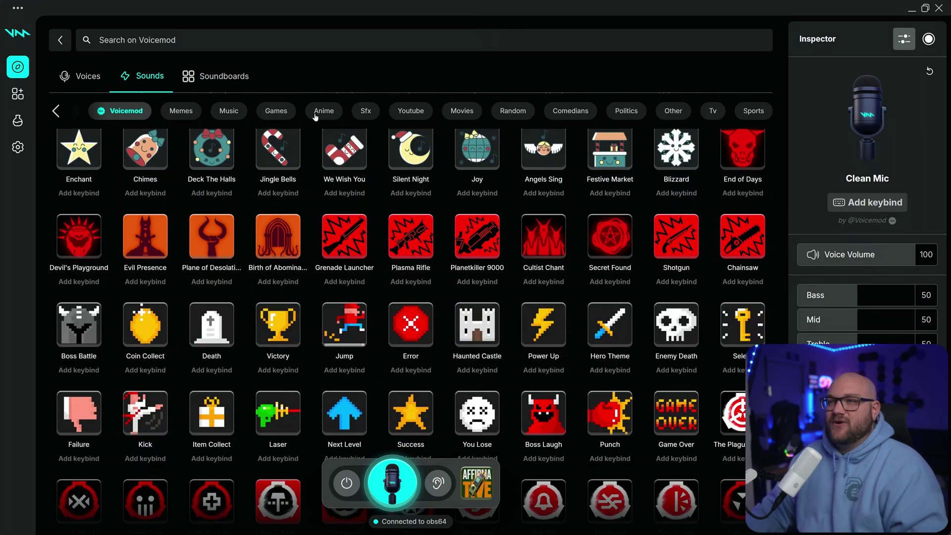
Step: Filter the sound library to the Anime category and look through its sounds
click(324, 112)
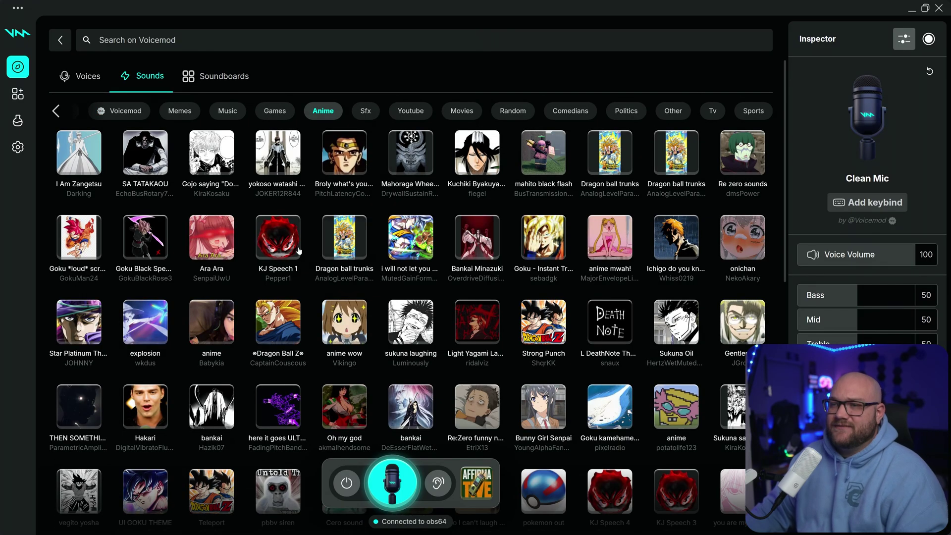
scroll(310, 282, down, 2)
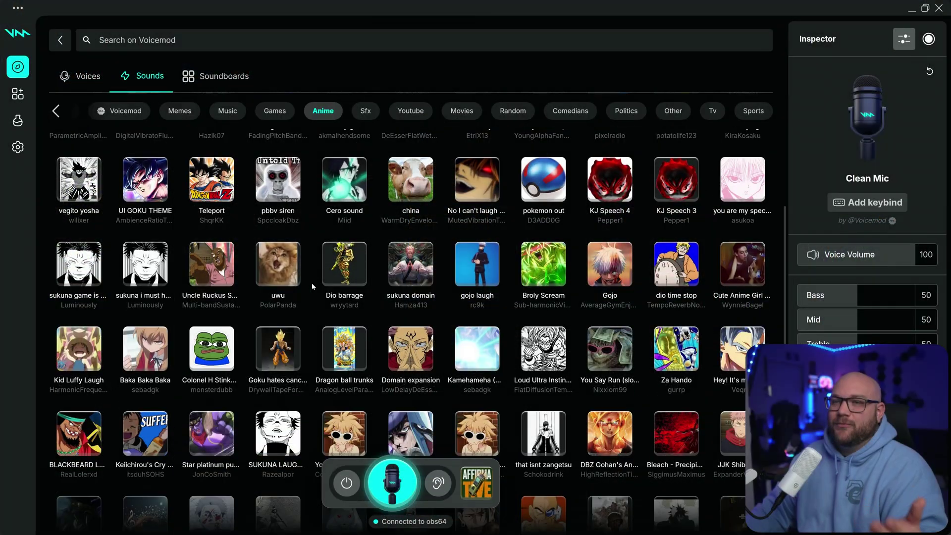
scroll(313, 285, down, 3)
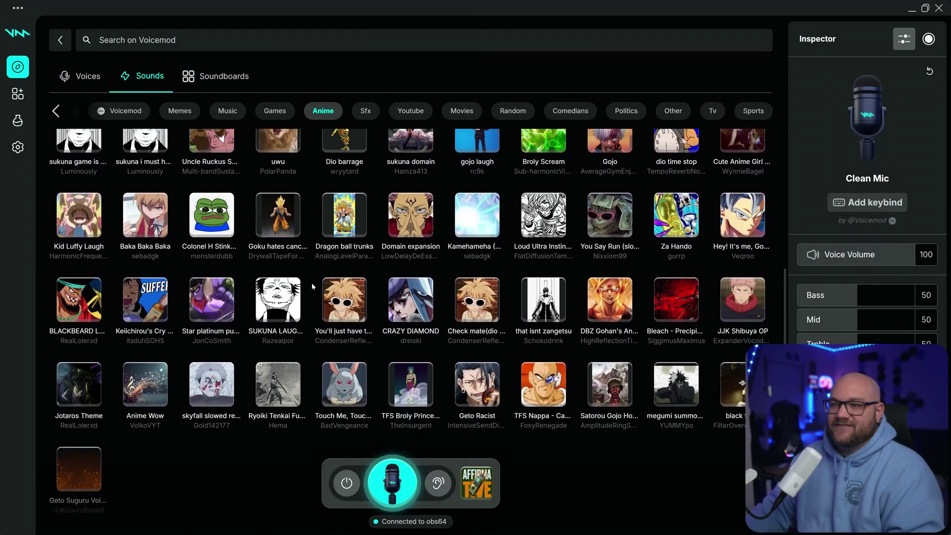
scroll(313, 286, down, 2)
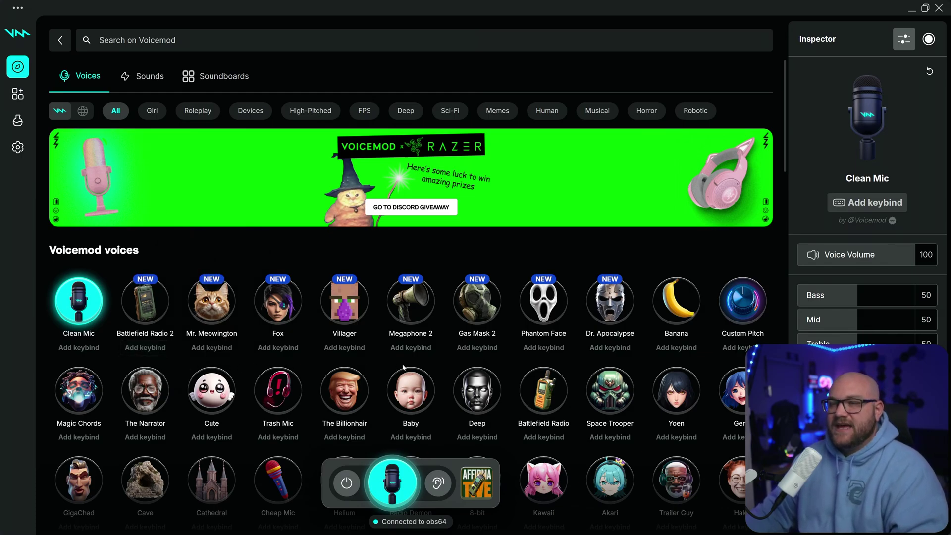
Step: Advance the featured banner on the voices page to FPS II and open that soundboard
click(759, 169)
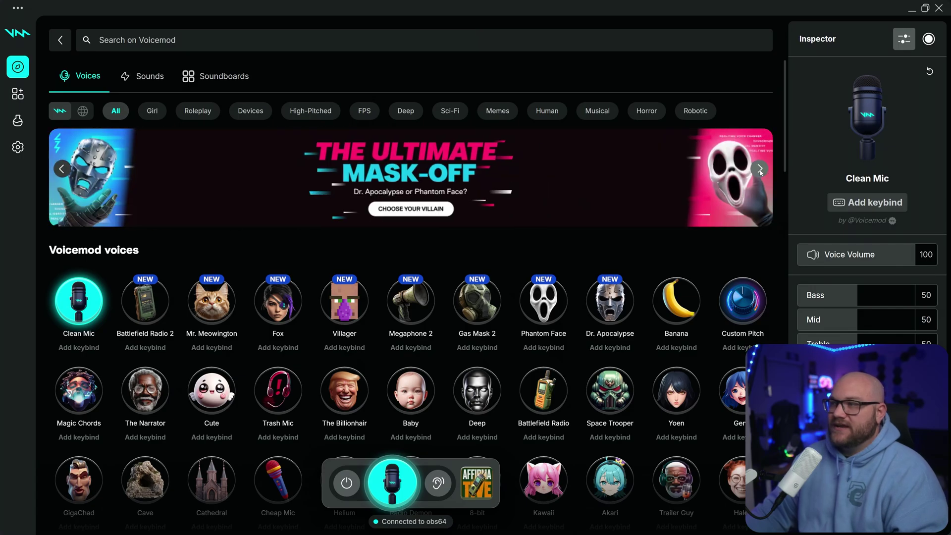
click(760, 170)
click(423, 213)
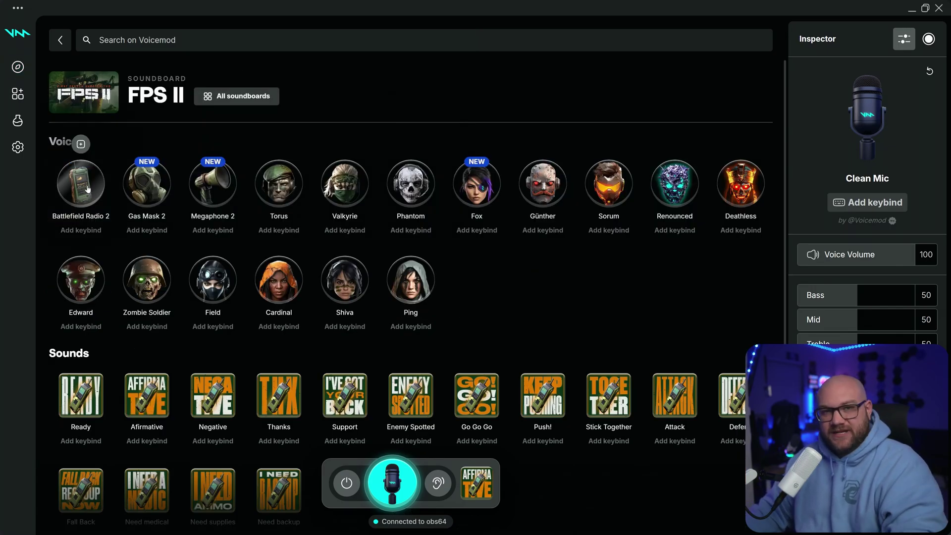
Step: Try the Battlefield Radio 2 and Fox voices from the FPS II soundboard, toggling Fox to Clean Mic and back
click(87, 189)
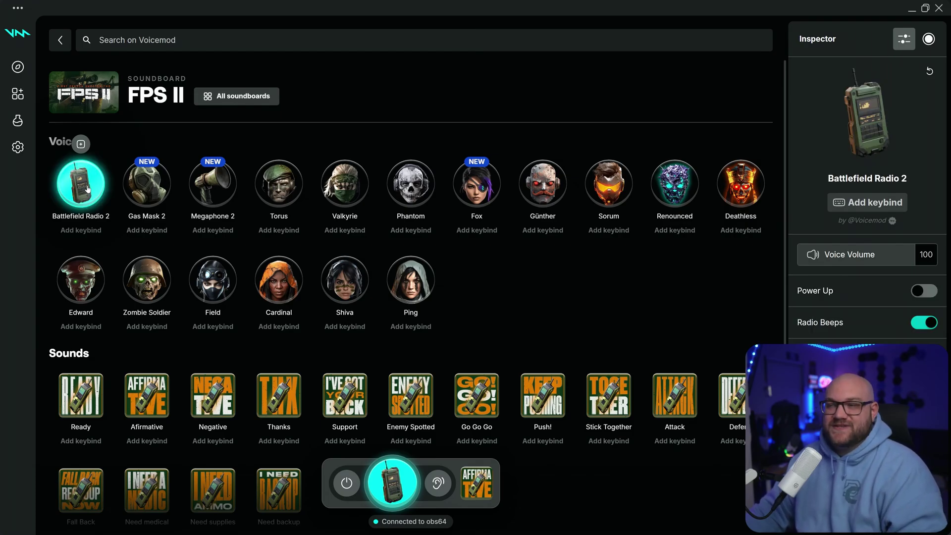
click(476, 194)
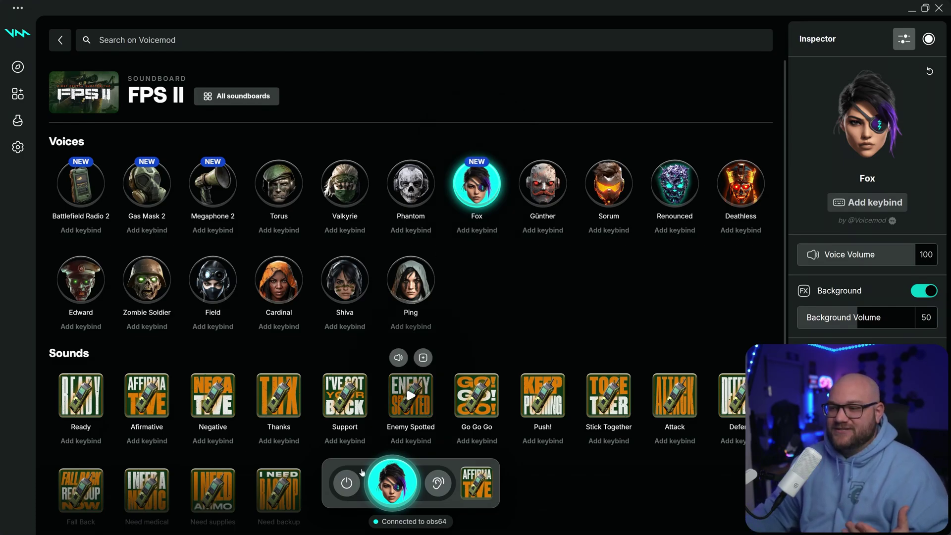
click(402, 477)
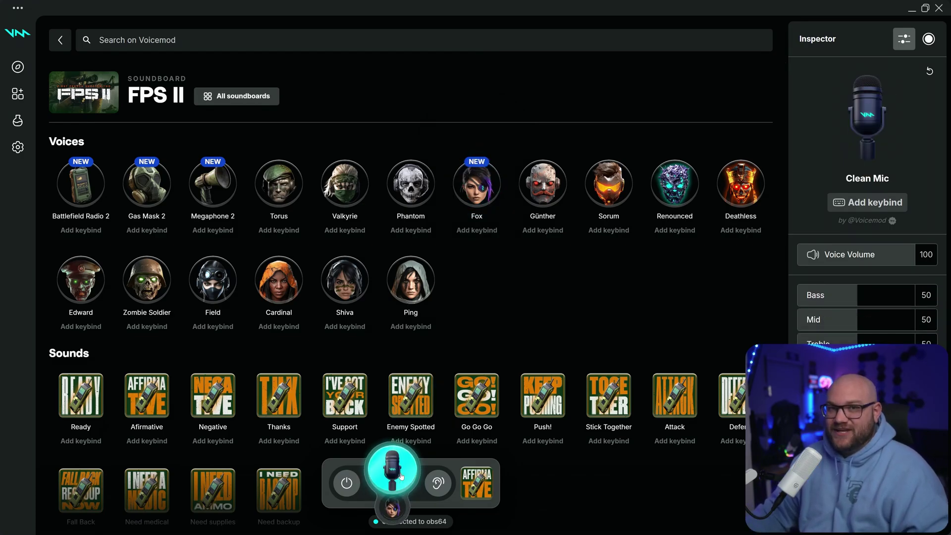
click(402, 476)
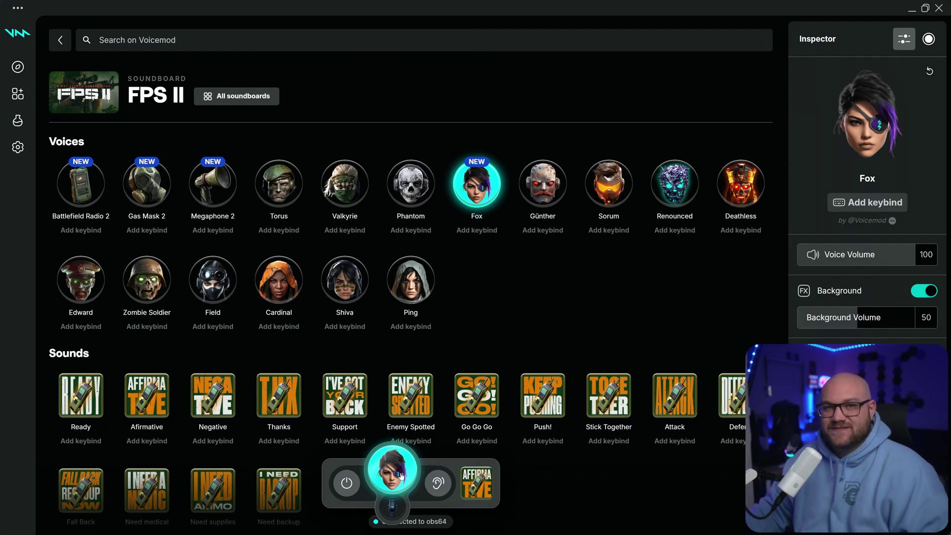
Step: Apply the Valkyrie voice and play the Support and Thanks sounds from the FPS II soundboard
click(367, 196)
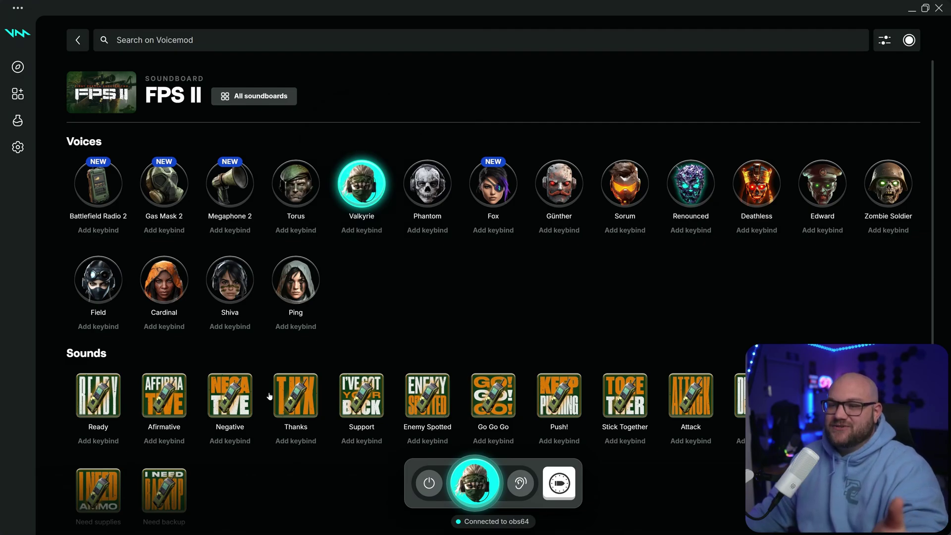
click(361, 395)
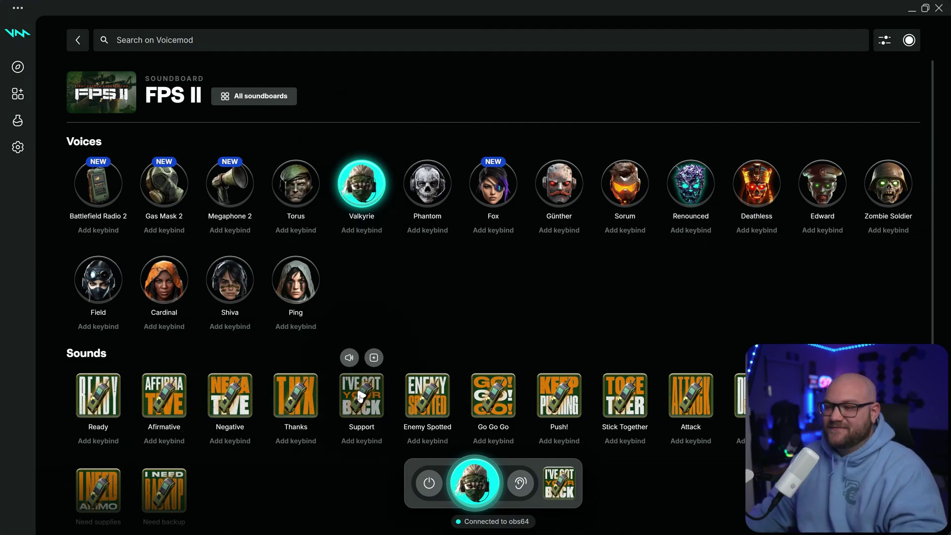
click(295, 396)
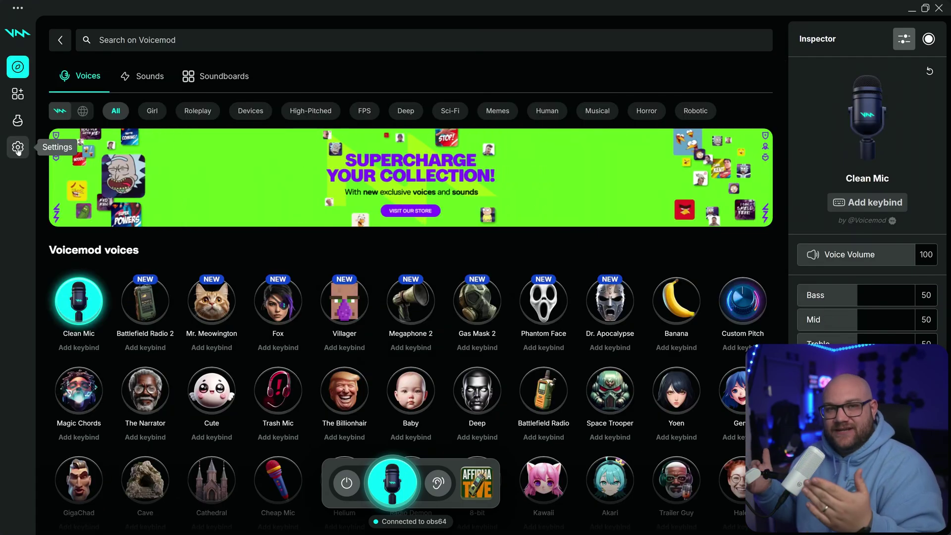
Step: Review the audio mixer settings and open the general settings
click(17, 147)
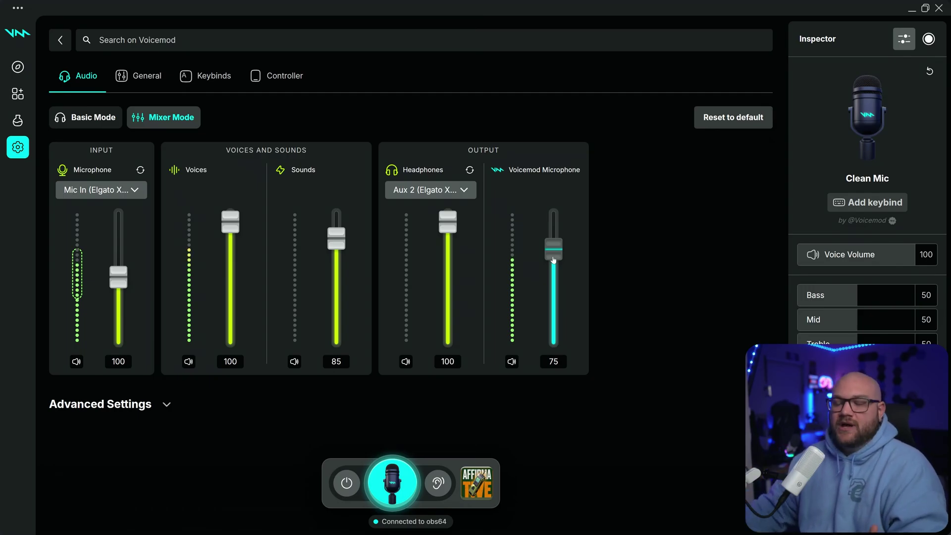
click(145, 76)
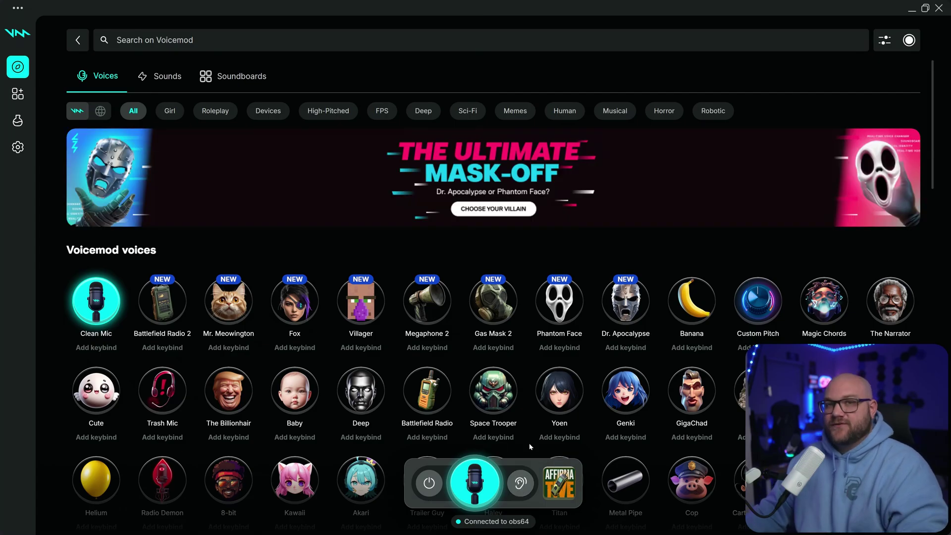
Step: Turn on listening to the own processed voice and apply the Villager voice, with its adjustable parameters shown
click(520, 486)
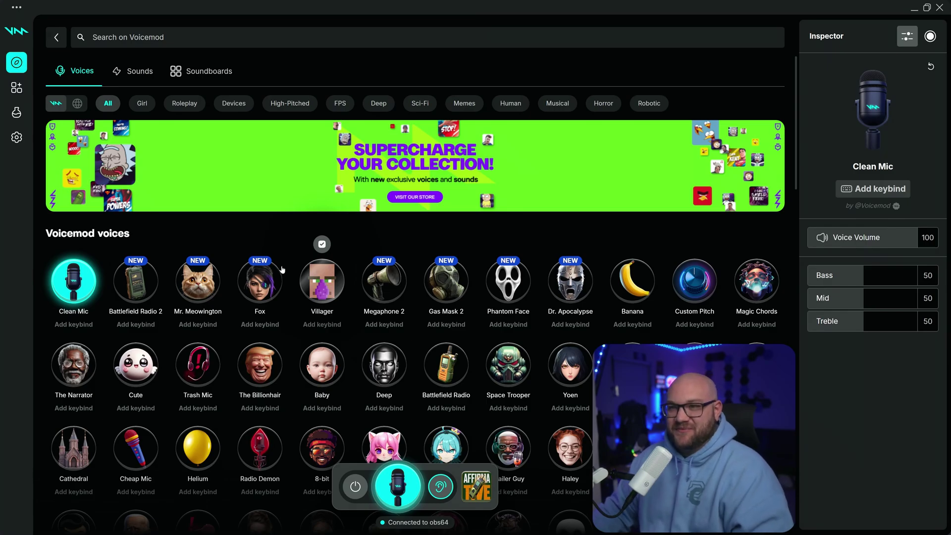
click(327, 282)
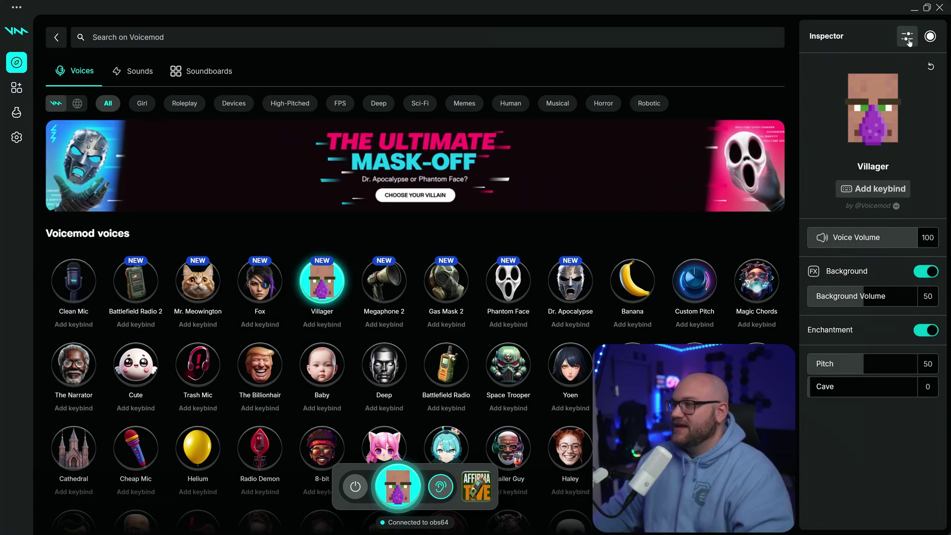
click(908, 39)
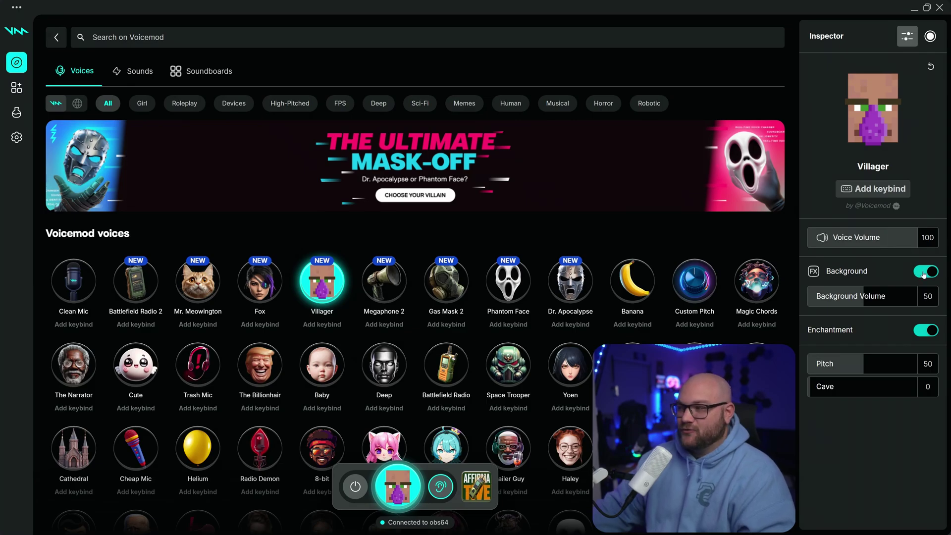
Step: Set the Villager voice's Background Volume to 63 and toggle its Enchantment effect off and on again
mouse_move(877, 298)
mouse_down()
mouse_move(833, 299)
mouse_move(877, 299)
mouse_up()
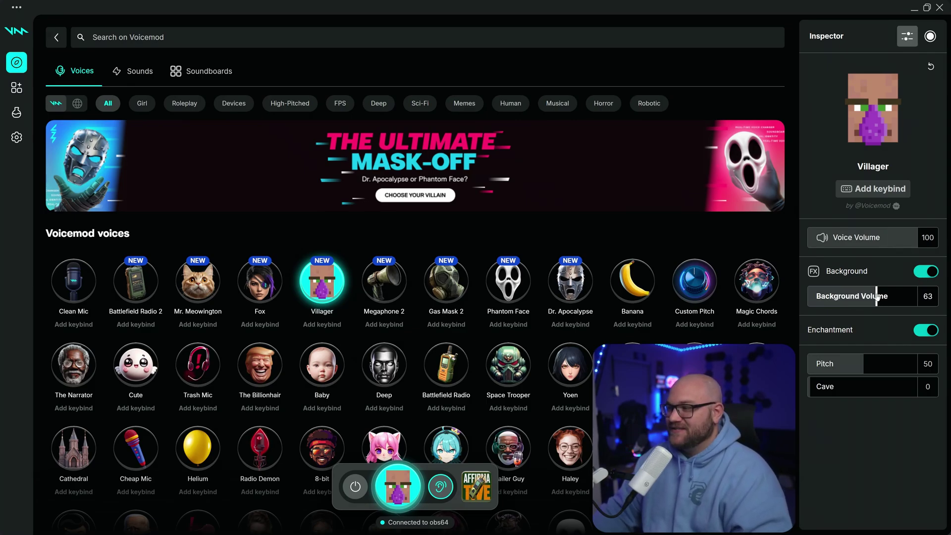
click(926, 334)
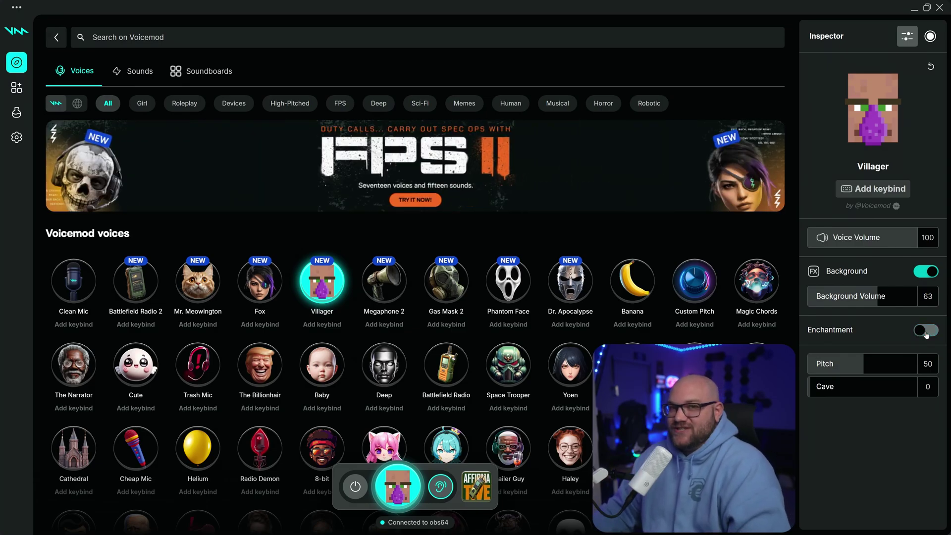
click(926, 334)
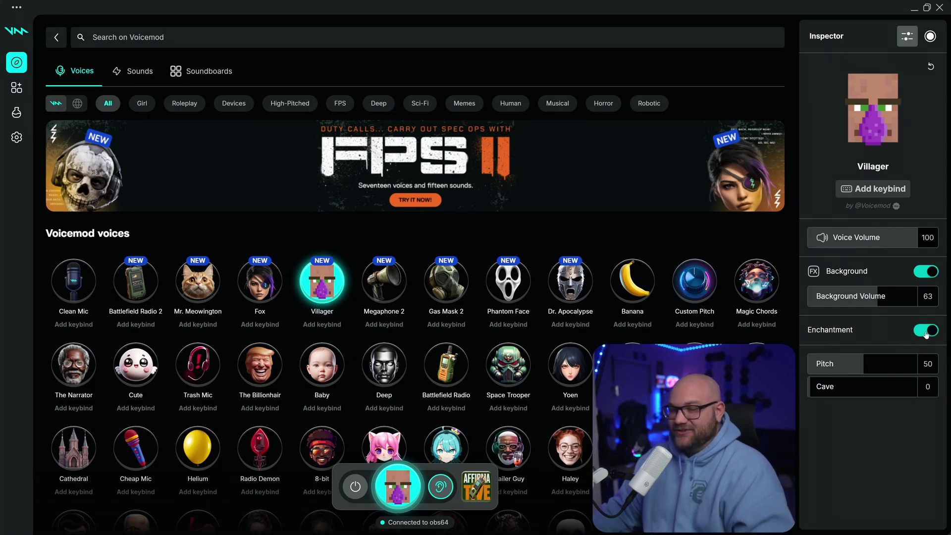
click(907, 42)
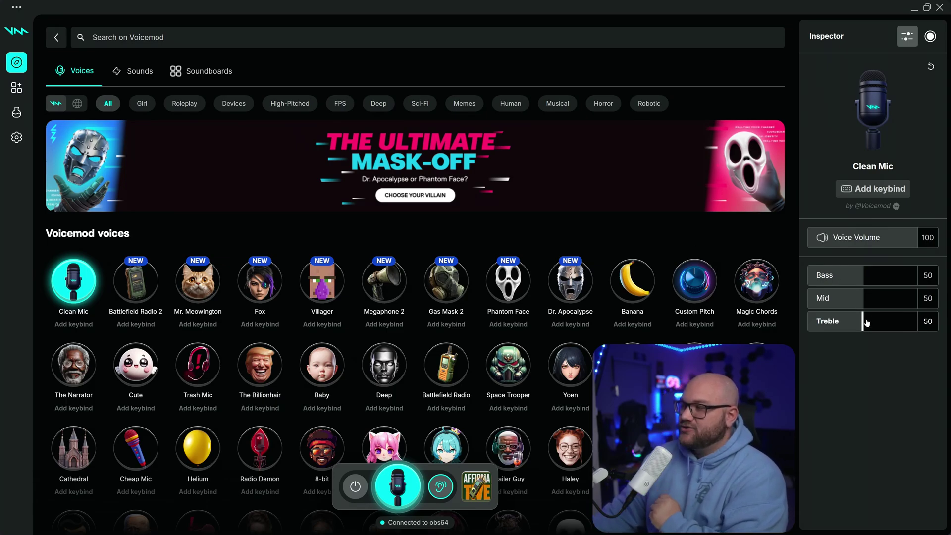
Step: Set both the Bass and the Treble of the Clean Mic voice to 100
drag(864, 275, 911, 277)
drag(863, 327, 914, 327)
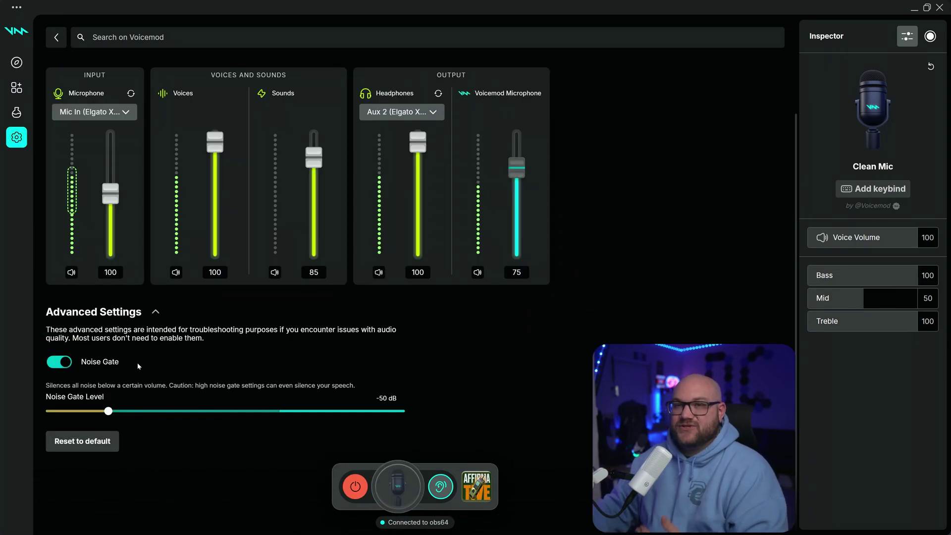
Step: Switch the audio settings to Basic Mode and show the Advanced Settings with the noise gate
click(16, 137)
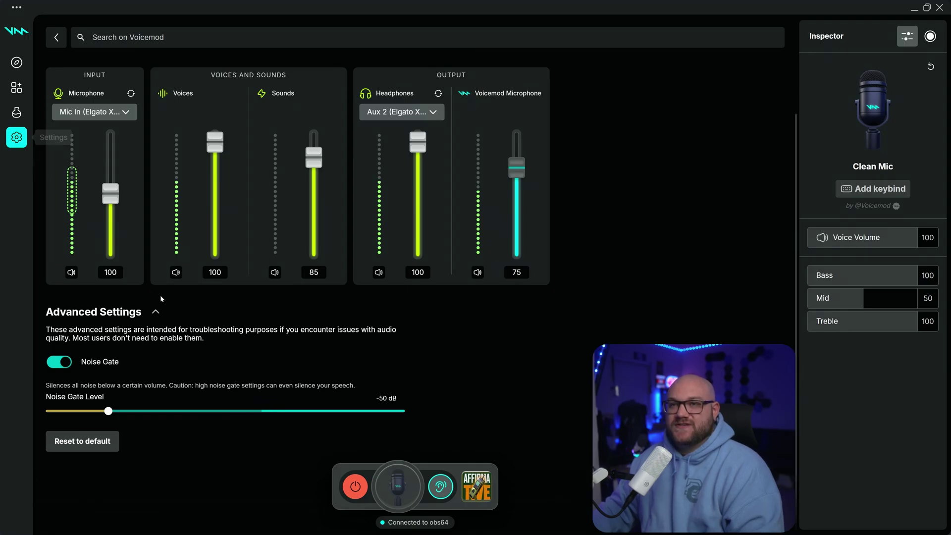
click(87, 110)
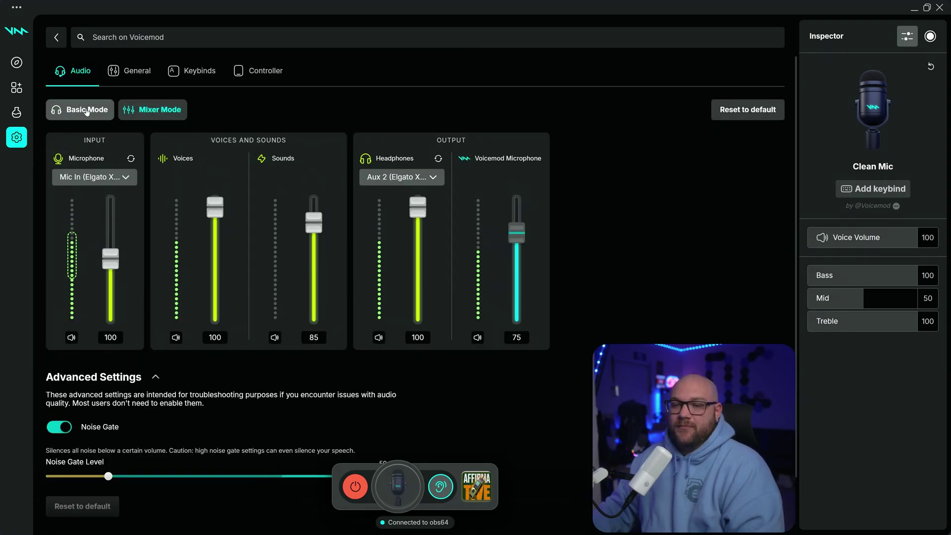
click(156, 321)
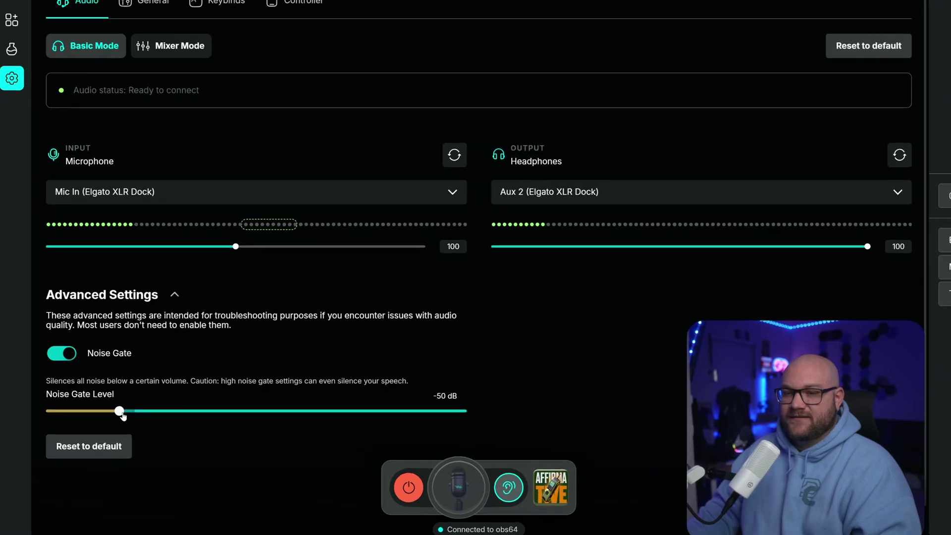
Step: Raise the microphone's Noise Gate Level to -31 dB
drag(108, 421, 131, 424)
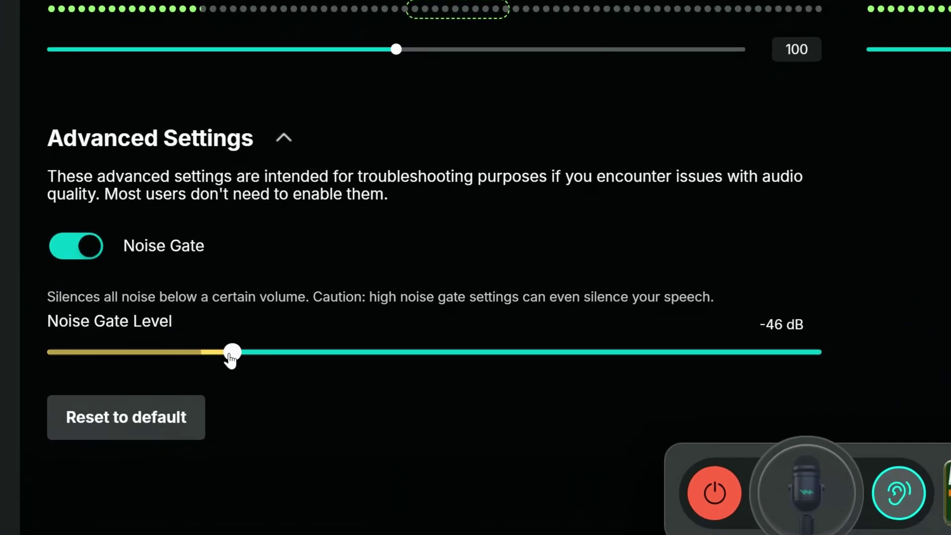
drag(231, 357, 351, 363)
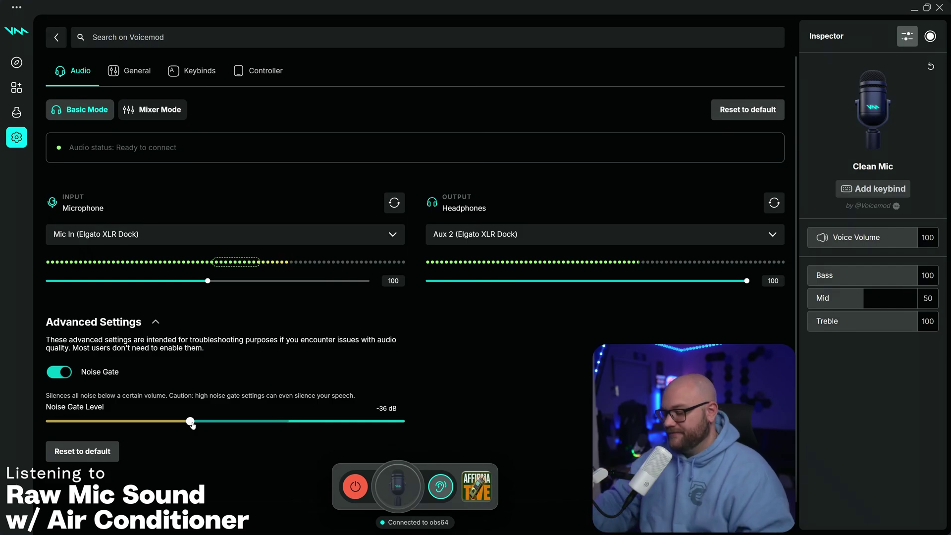
drag(190, 421, 219, 421)
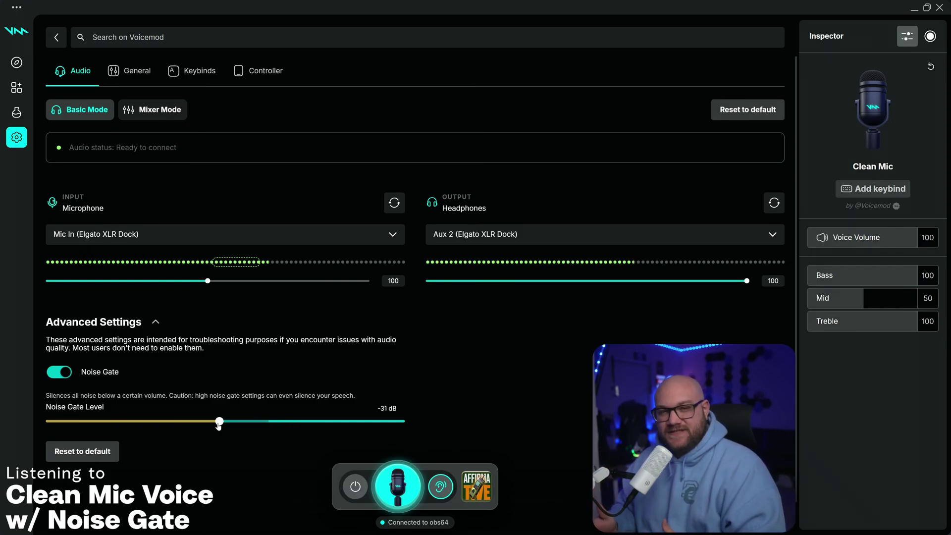